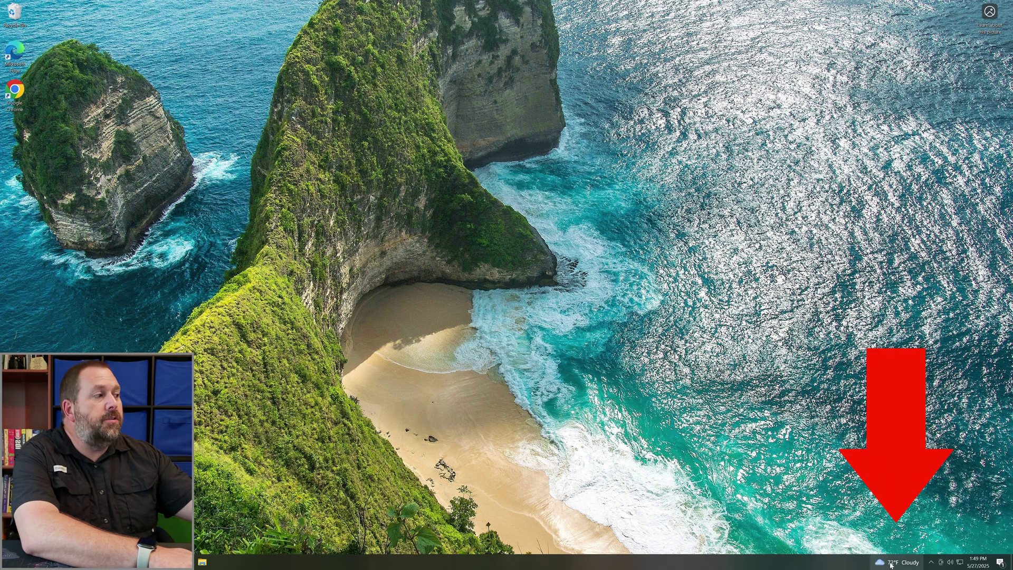
Step: Turn off News and interests from the taskbar menu so the weather widget disappears
click(909, 564)
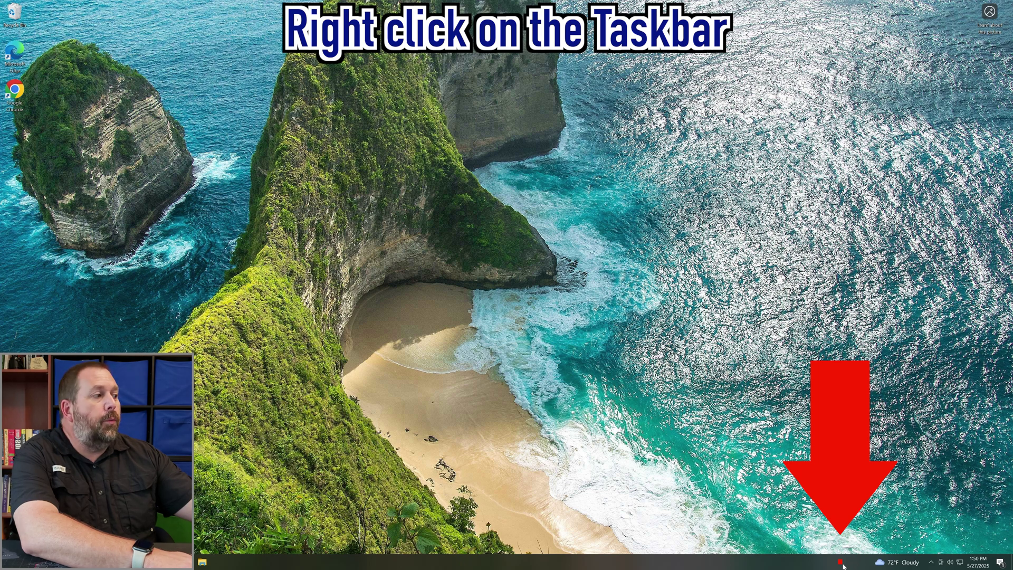
right_click(843, 565)
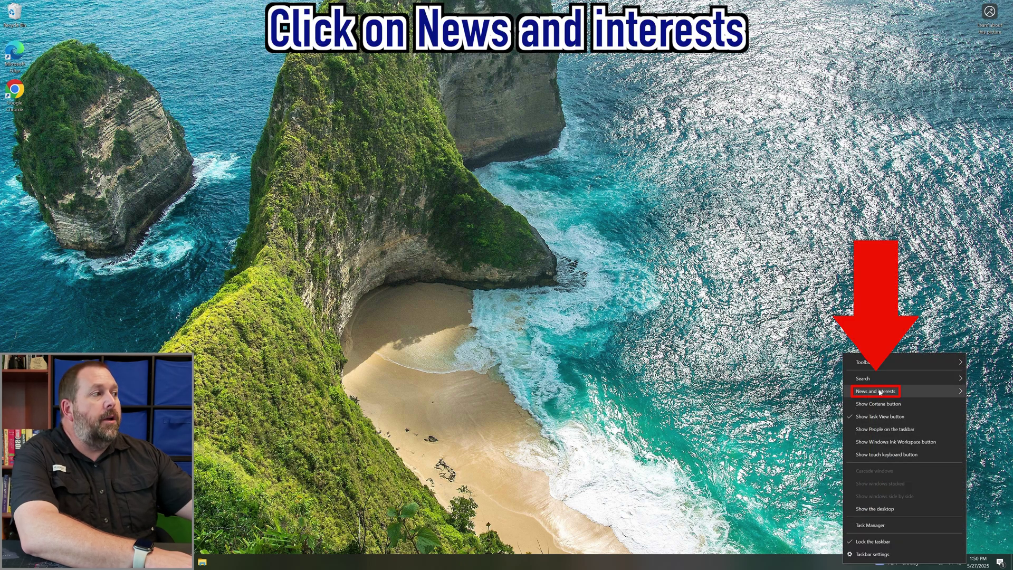
mouse_move(879, 393)
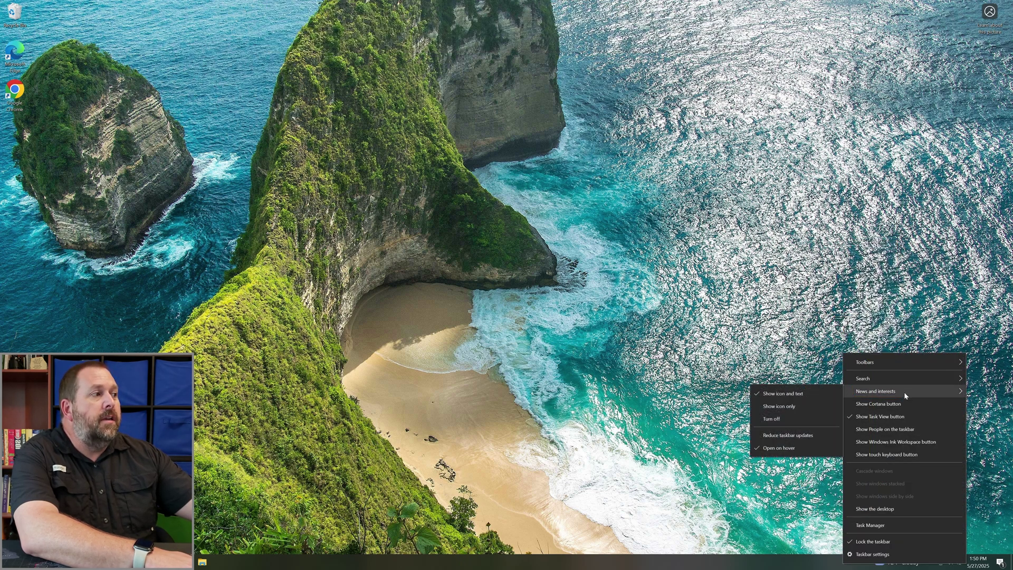
click(807, 419)
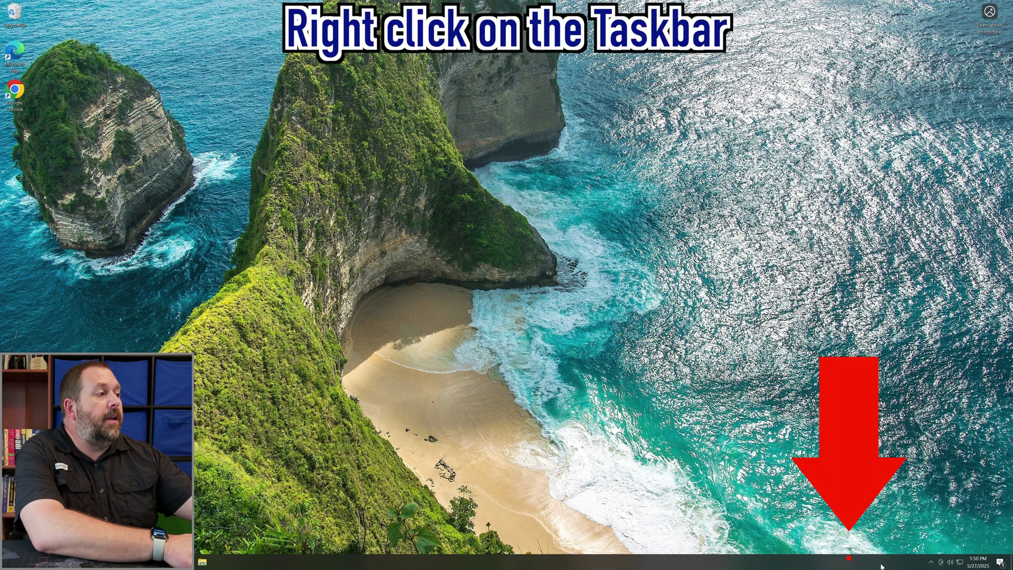
Step: Set News and interests to Show icon only, then open its feed from the weather icon
right_click(852, 564)
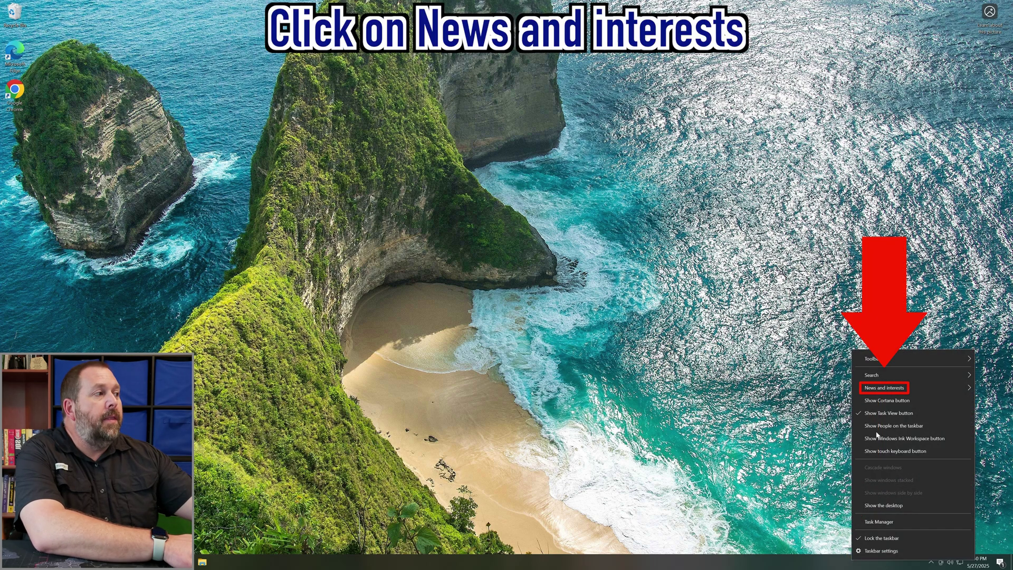
click(886, 389)
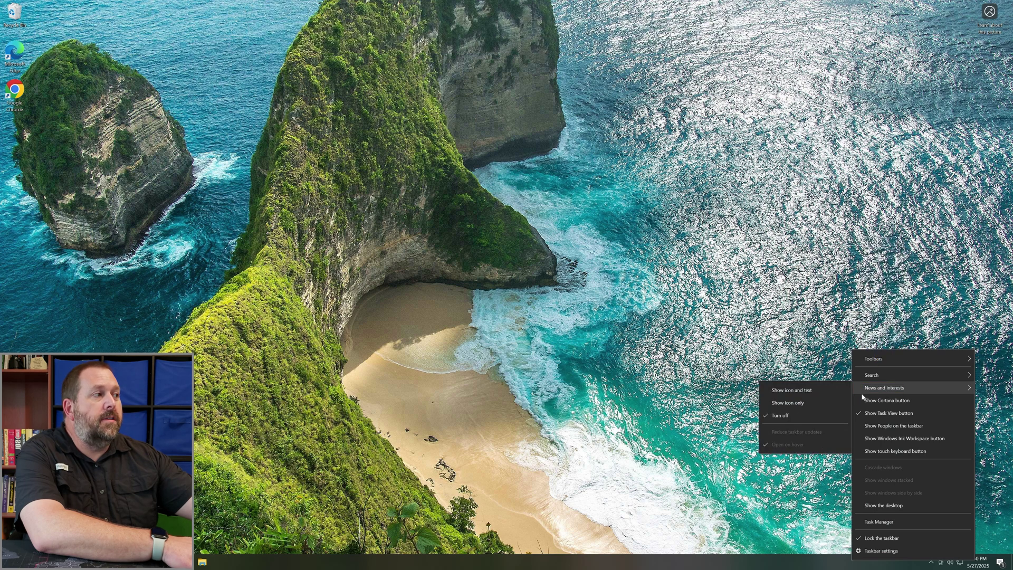
click(789, 404)
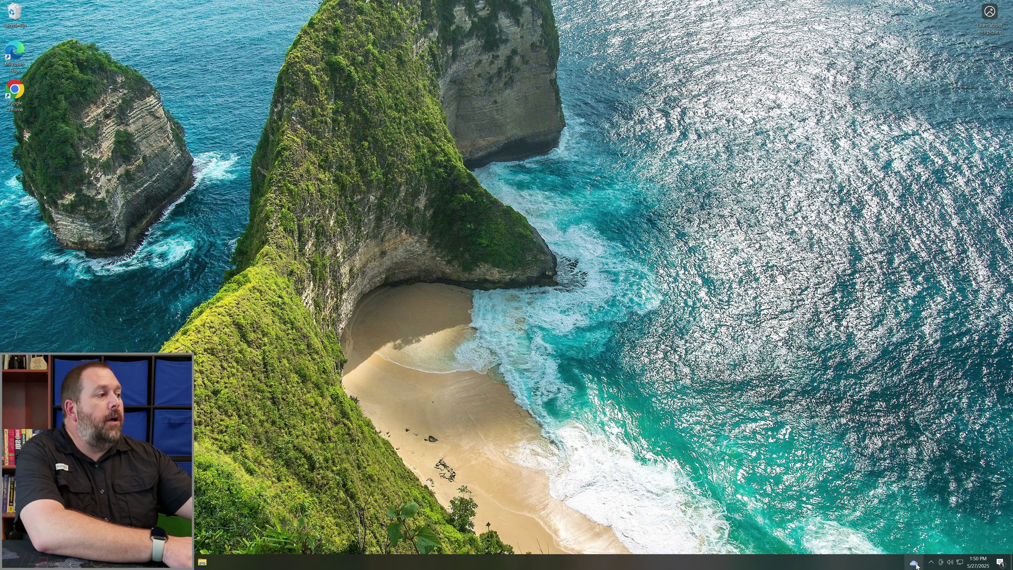
click(916, 565)
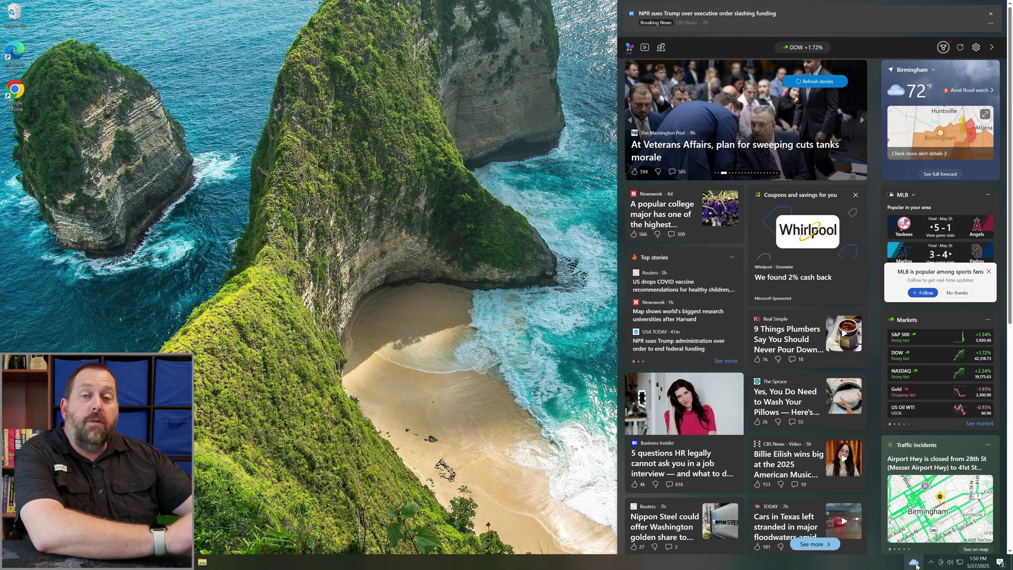
Step: Close the news feed and uncheck Open on hover in the News and interests menu
click(914, 563)
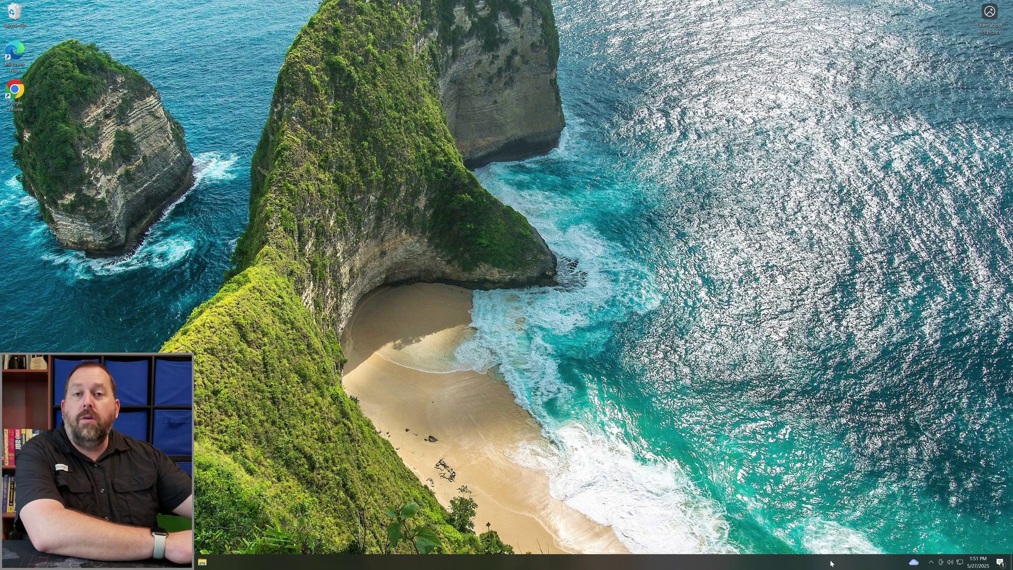
right_click(831, 562)
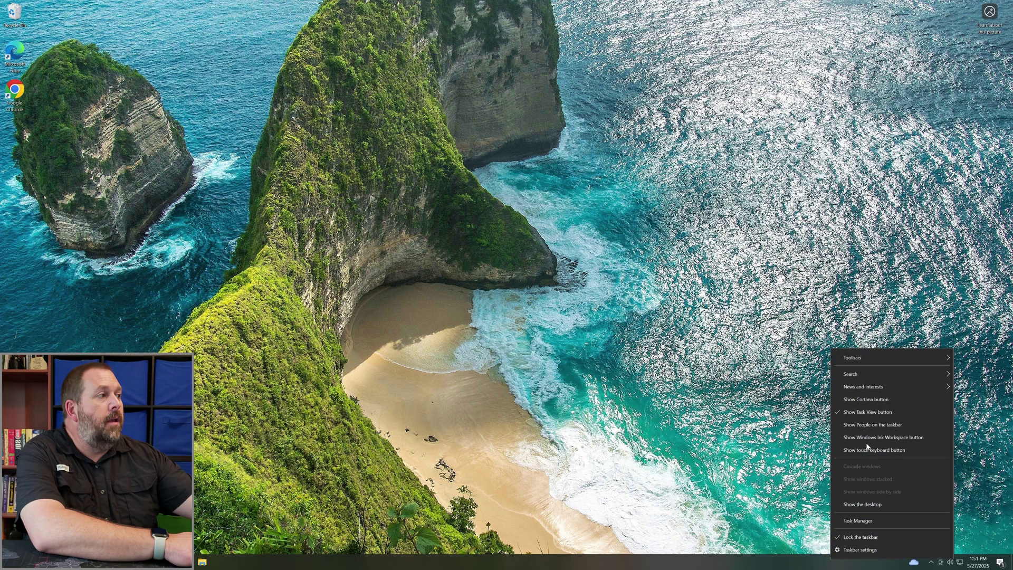
click(873, 387)
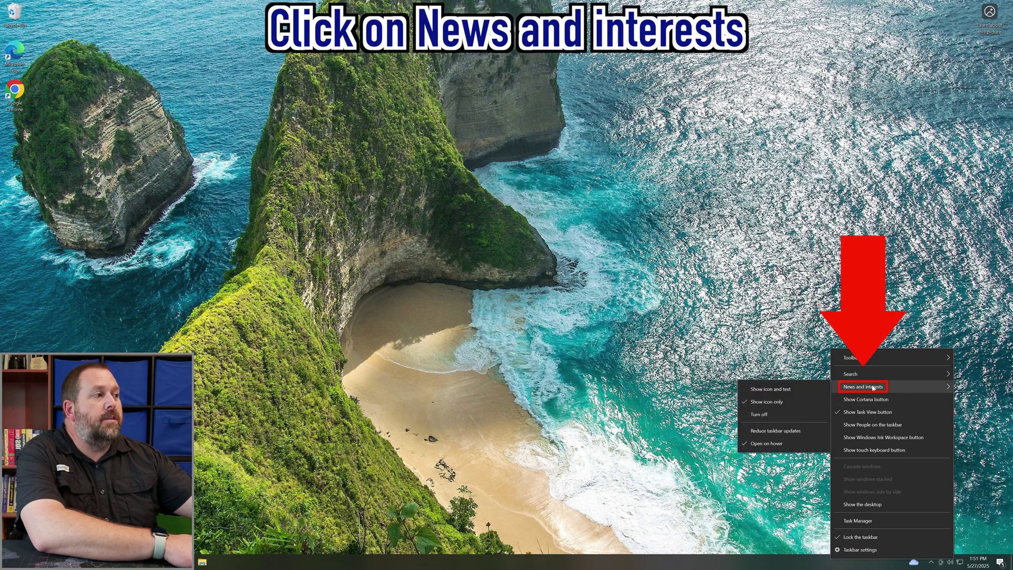
click(771, 443)
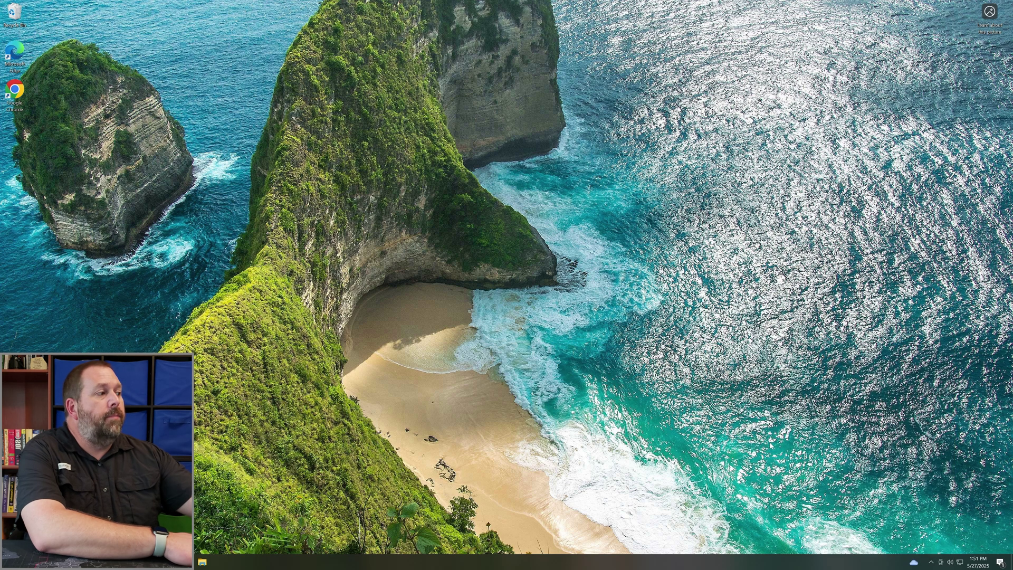
click(914, 564)
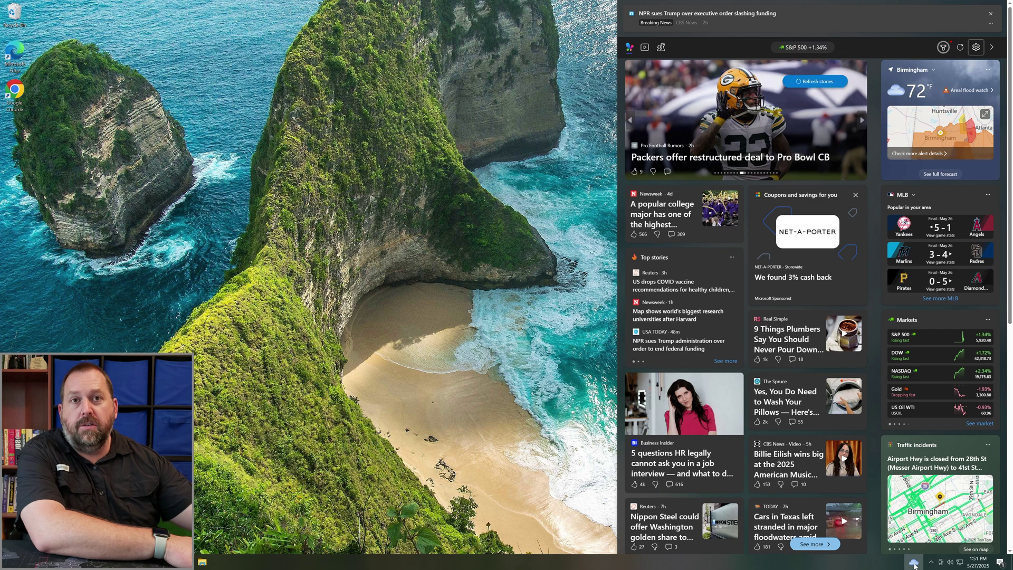
click(915, 564)
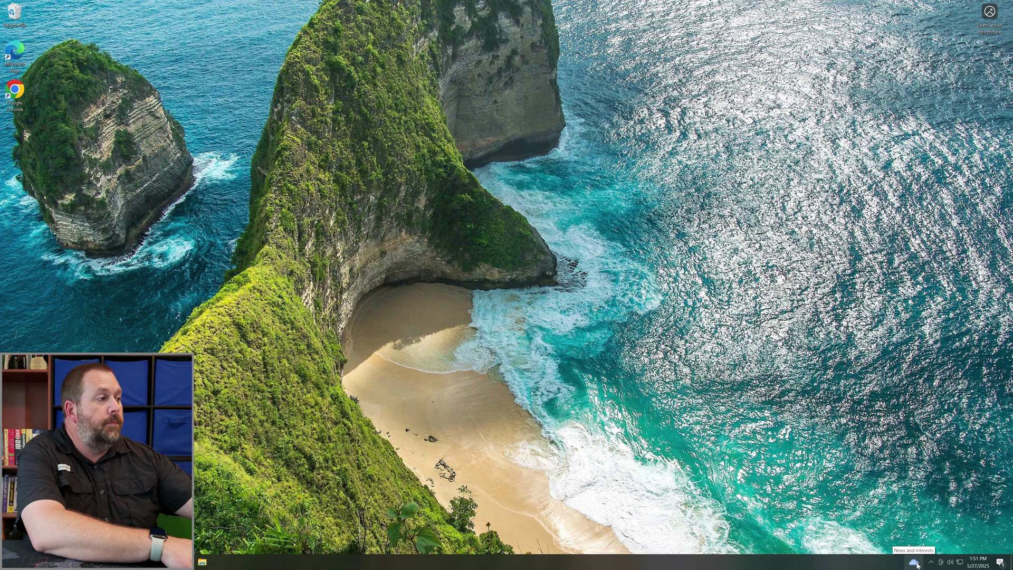
Step: Re-check Open on hover in the taskbar's News and interests menu
right_click(854, 565)
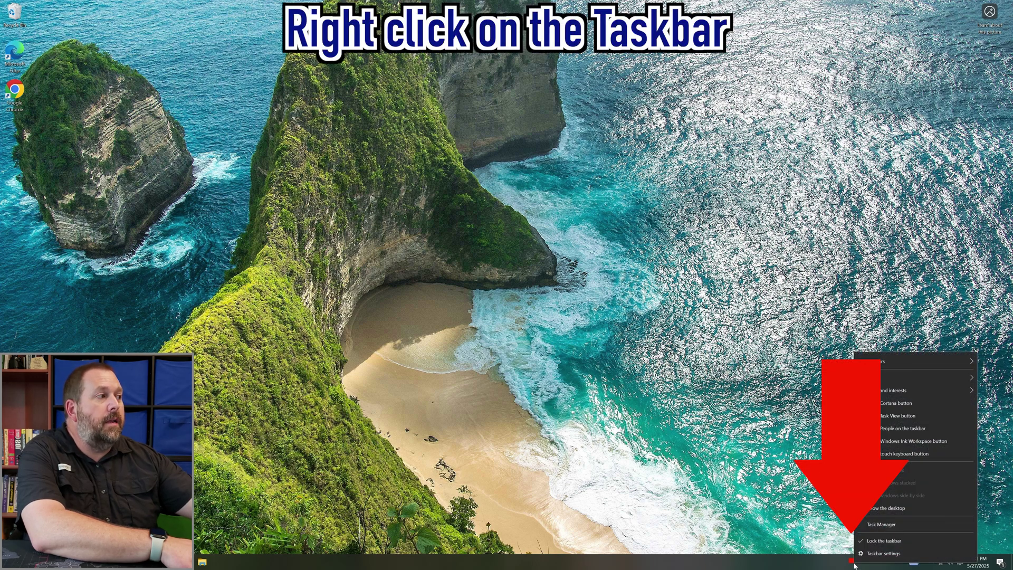
click(877, 390)
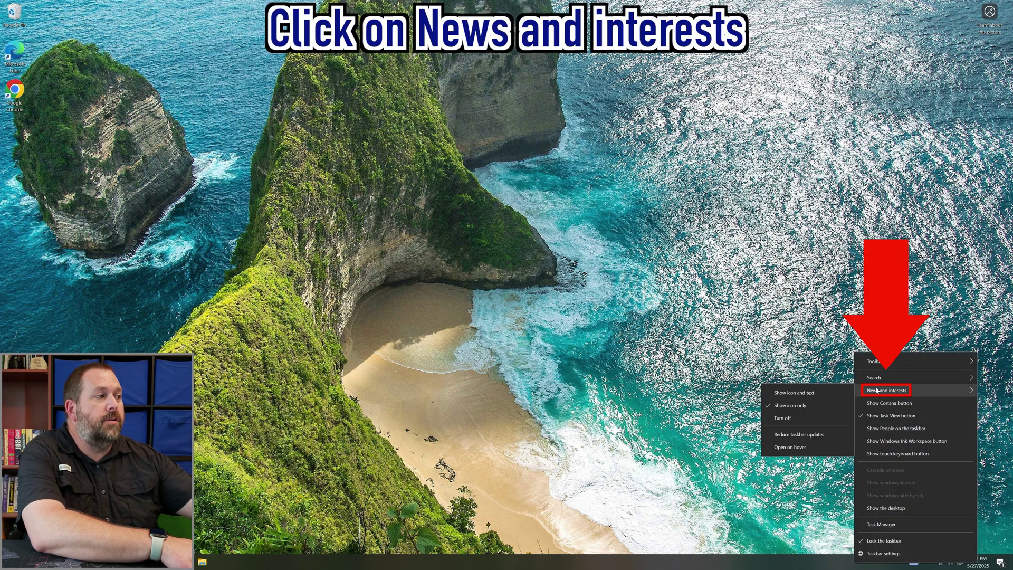
click(791, 448)
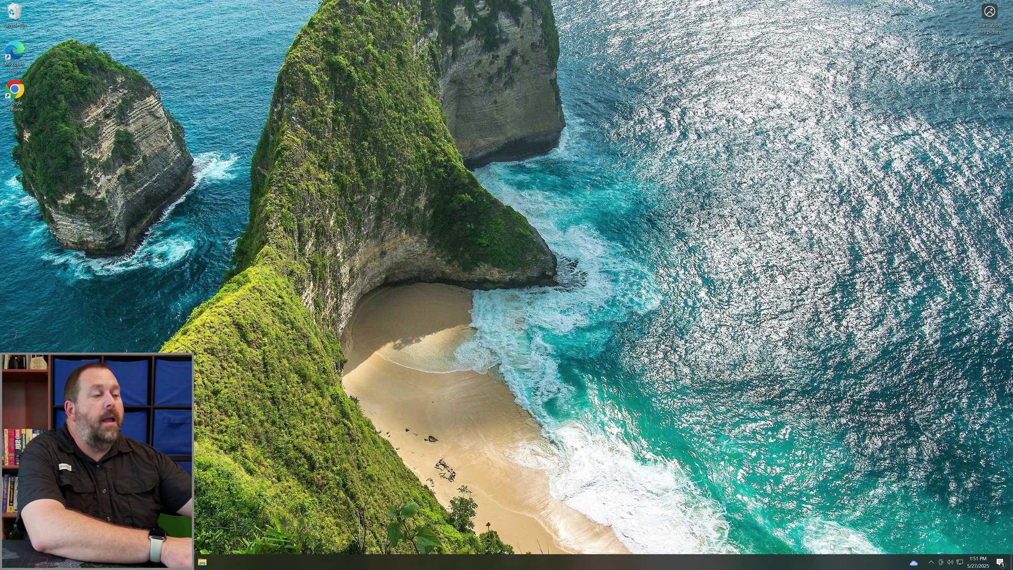
right_click(873, 564)
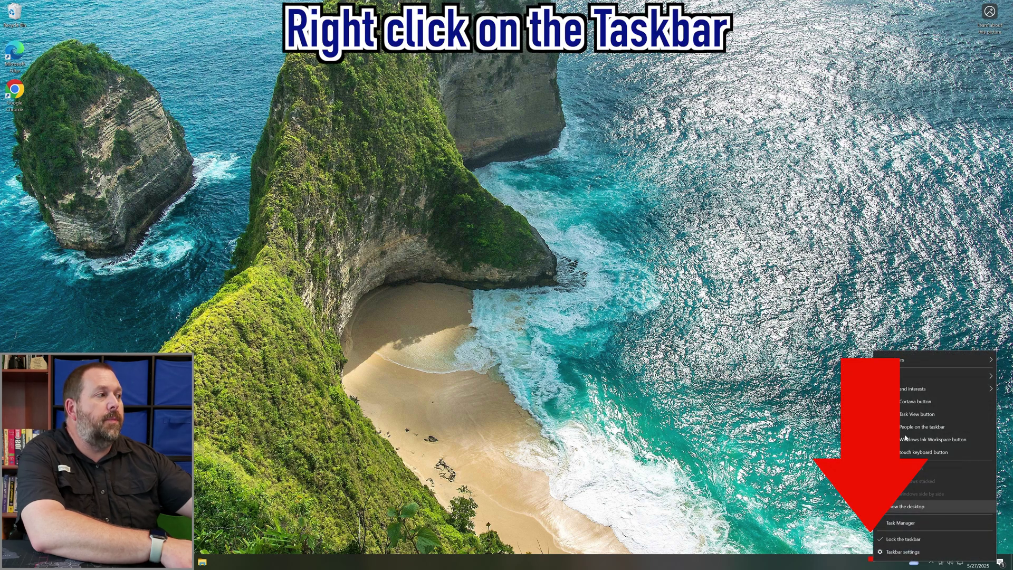
Step: Switch News and interests to Show icon and text (72°F Cloudy), then open and close its panel
click(909, 390)
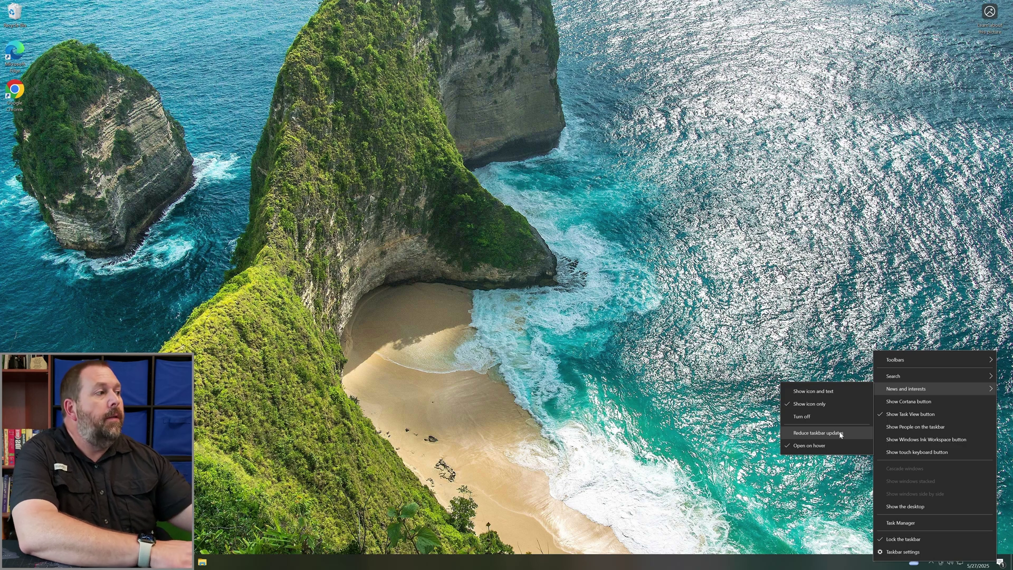
click(837, 396)
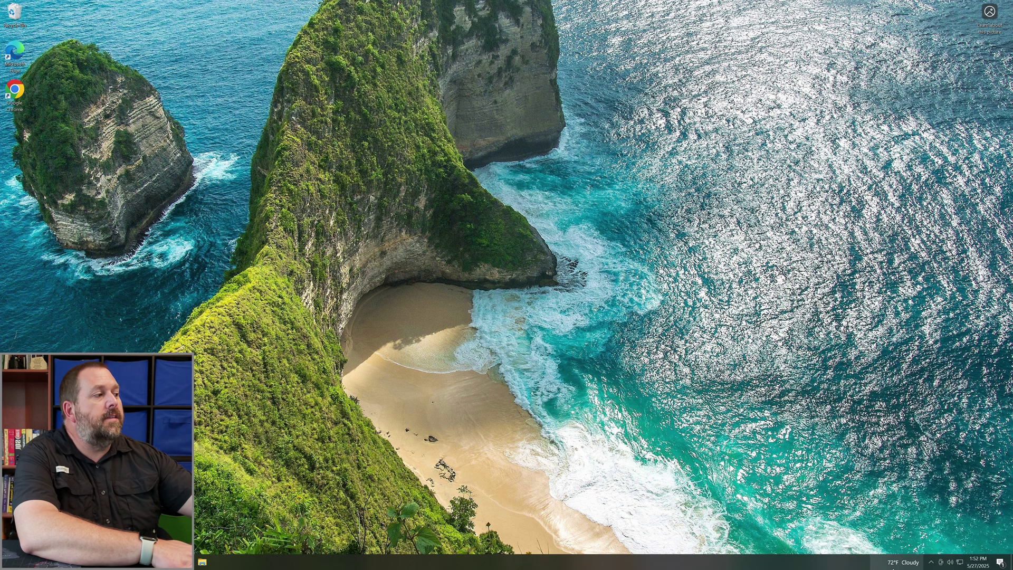
click(917, 565)
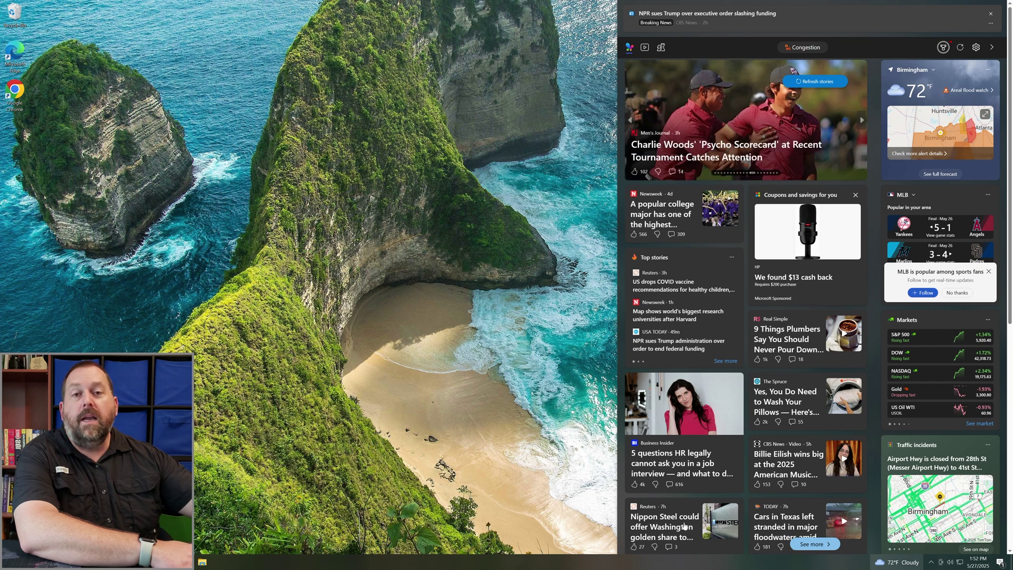
click(470, 463)
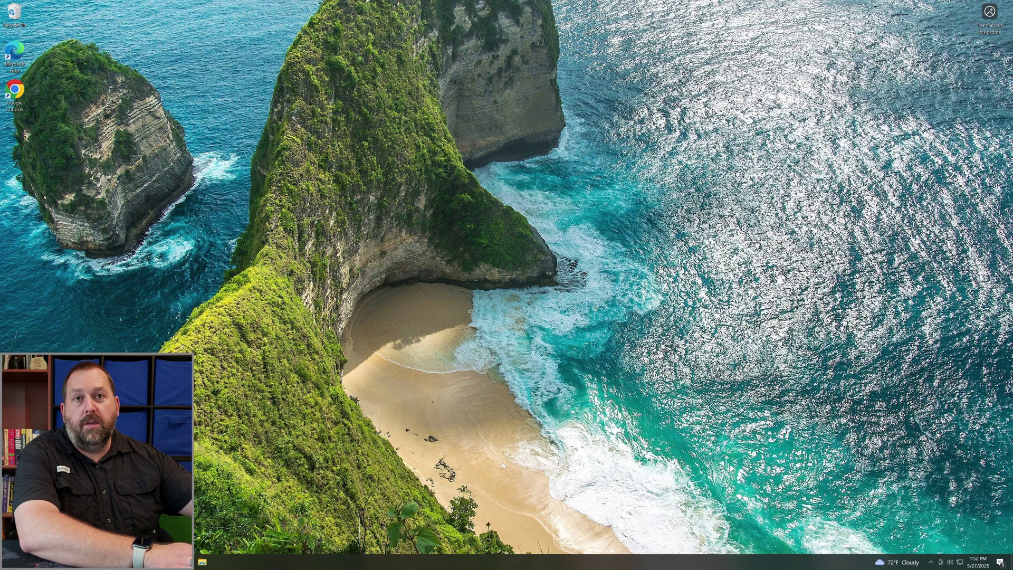
Step: Open Taskbar settings from the taskbar's context menu
right_click(729, 565)
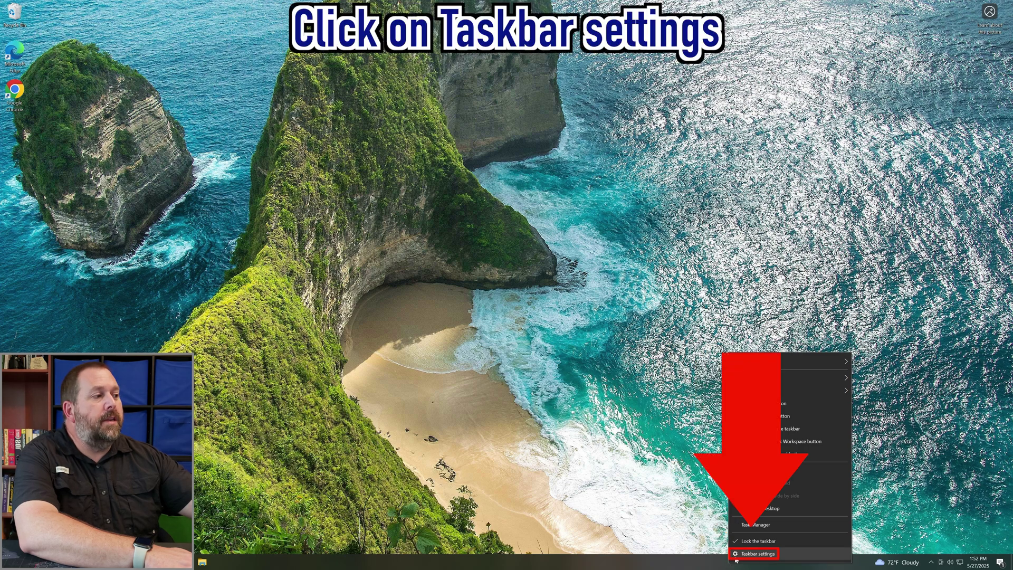
click(758, 553)
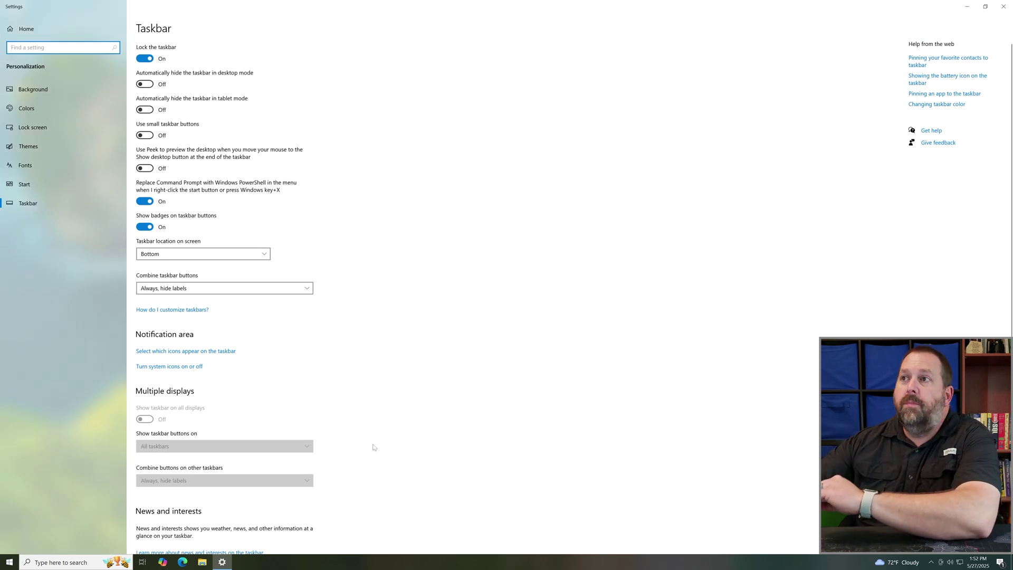
scroll(365, 439, down, 3)
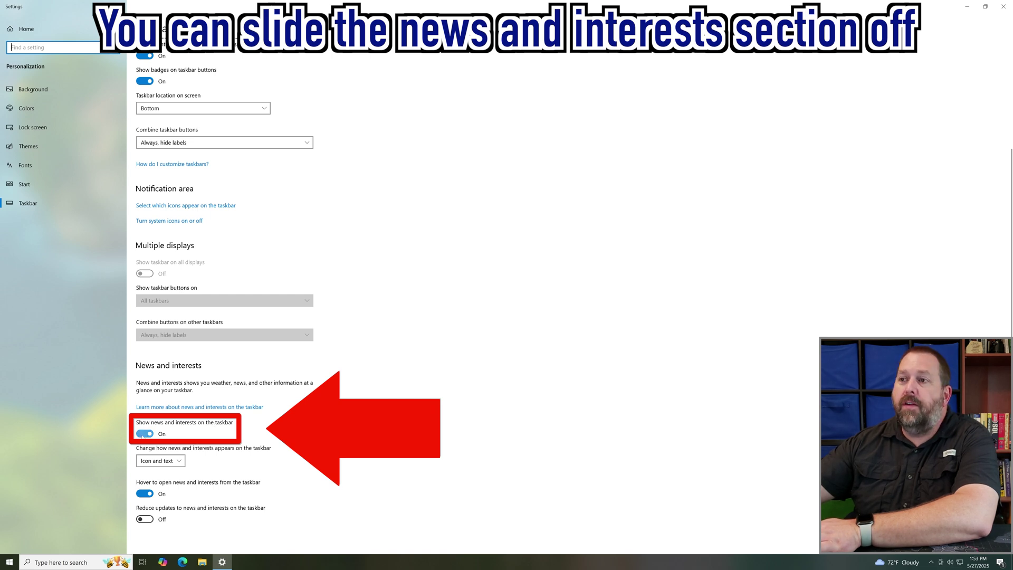
click(141, 434)
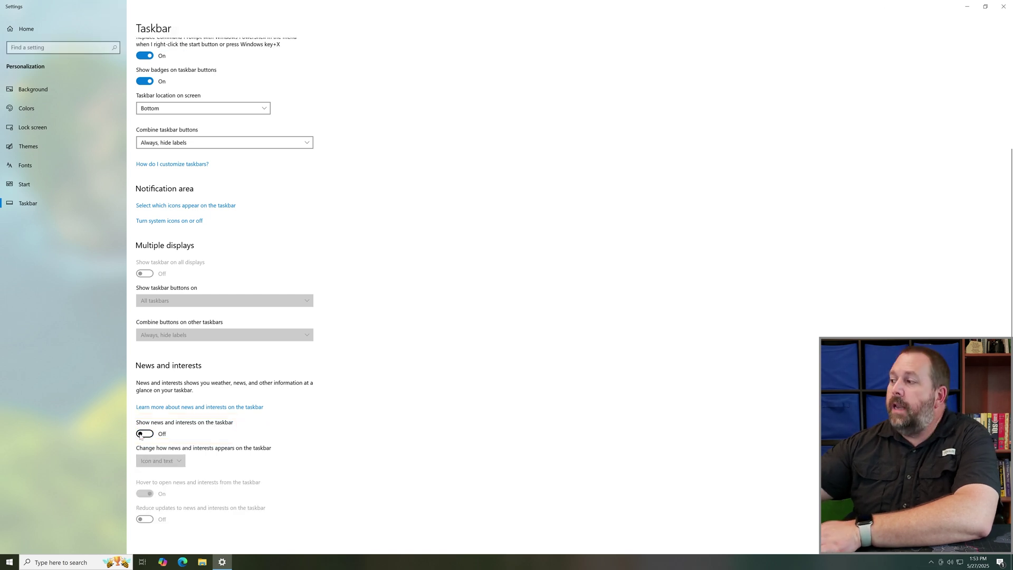
click(141, 434)
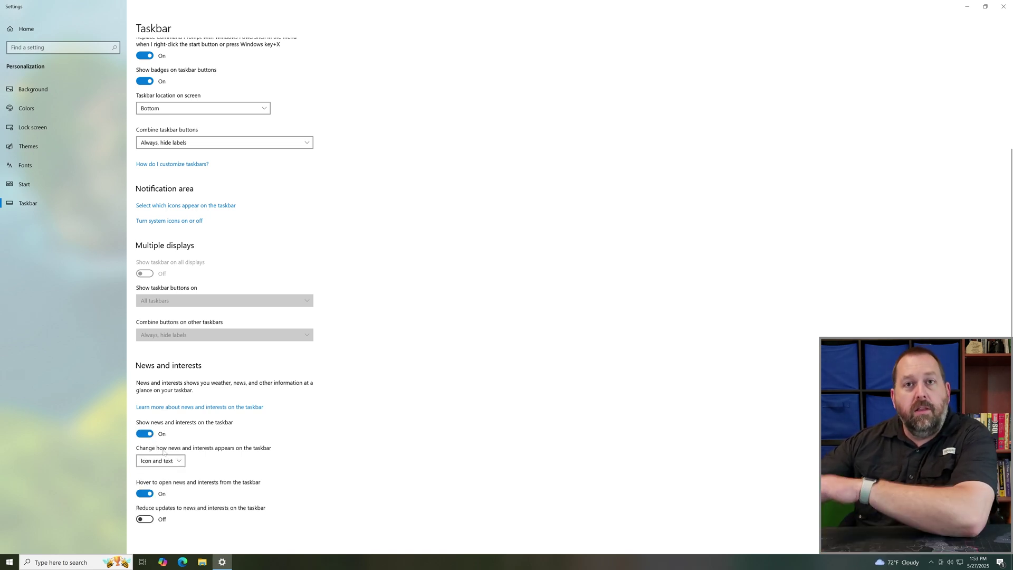
click(151, 462)
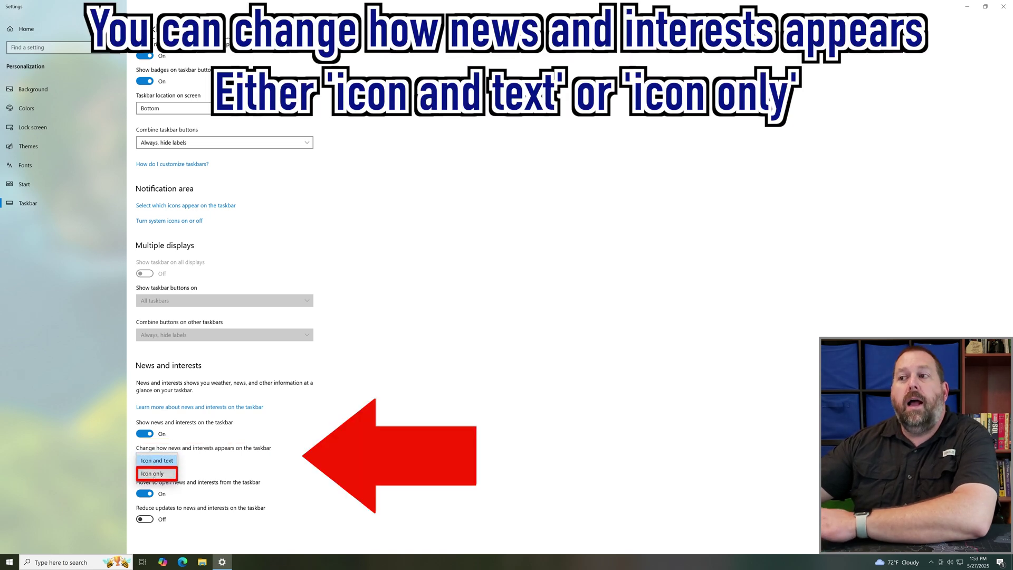
click(217, 476)
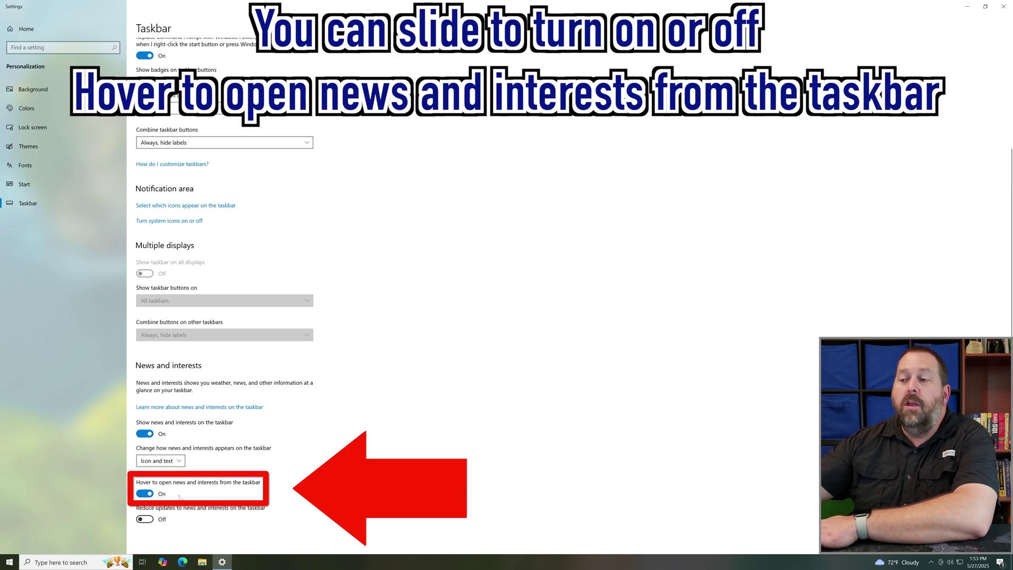
click(149, 494)
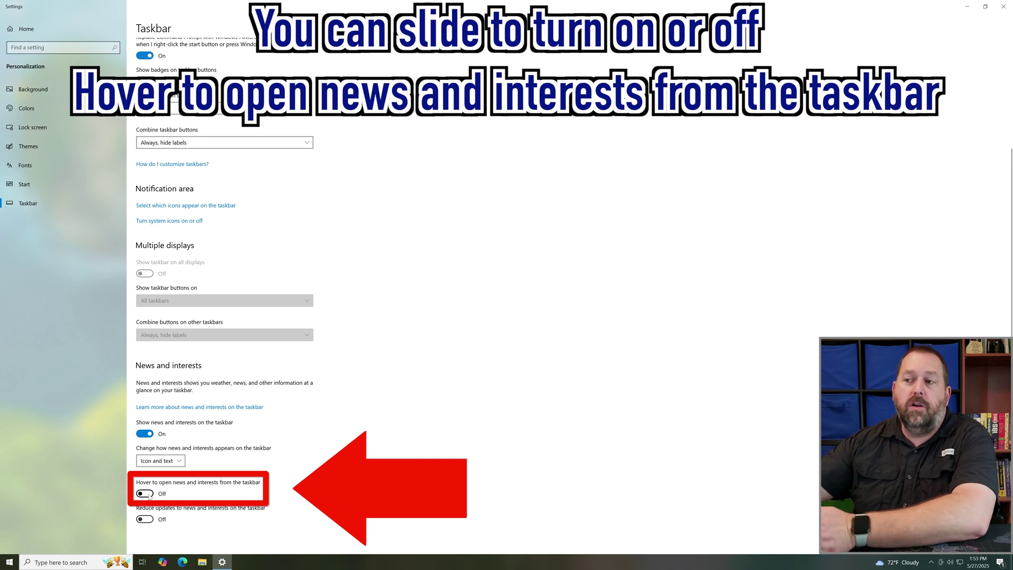
click(149, 495)
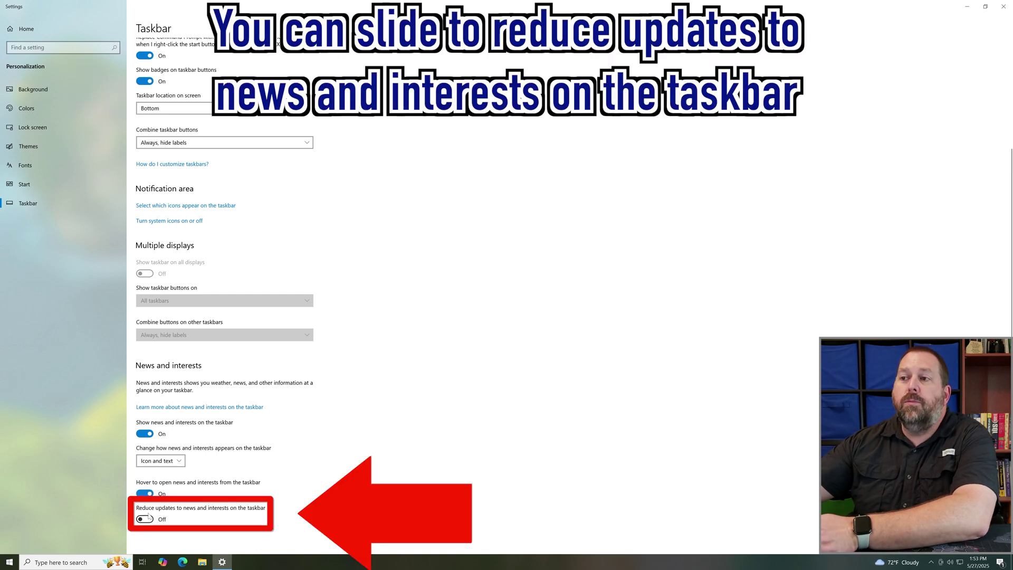